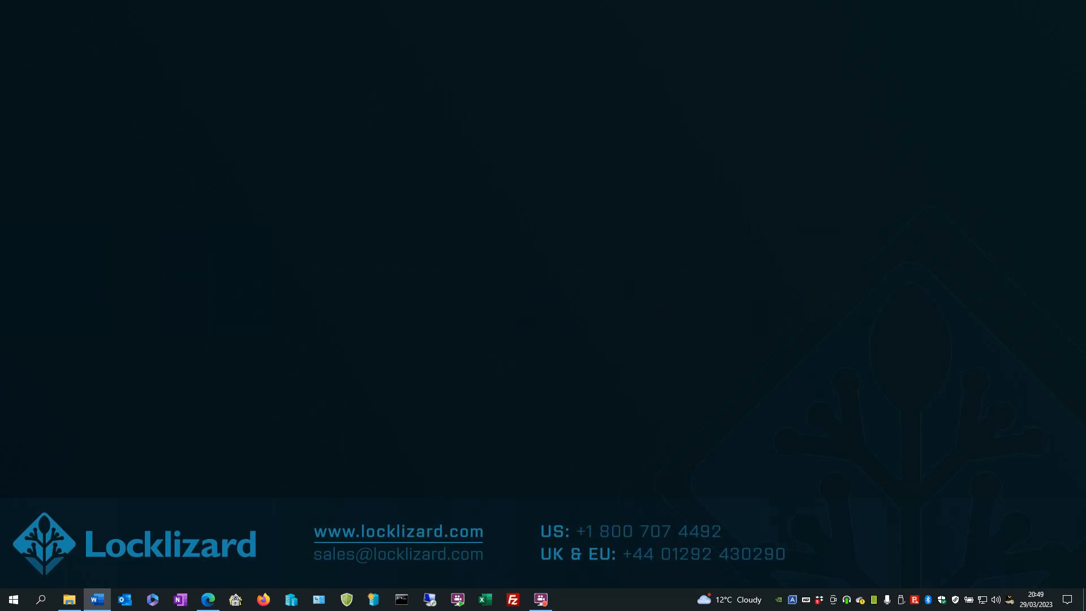
Sign in to the Safeguard Enterprise admin site from the browser login page
click(208, 599)
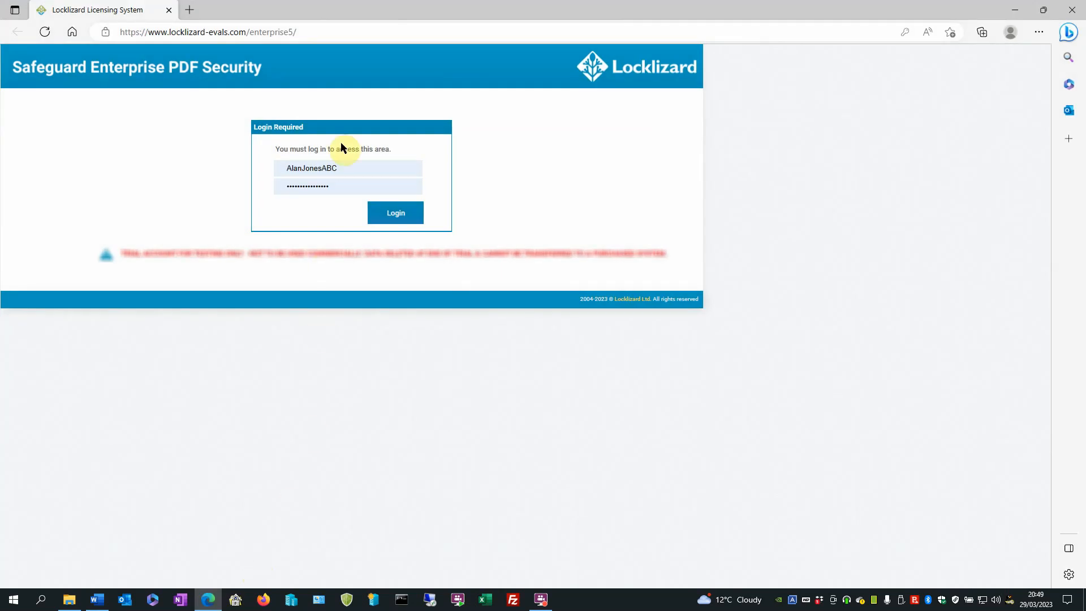
click(395, 213)
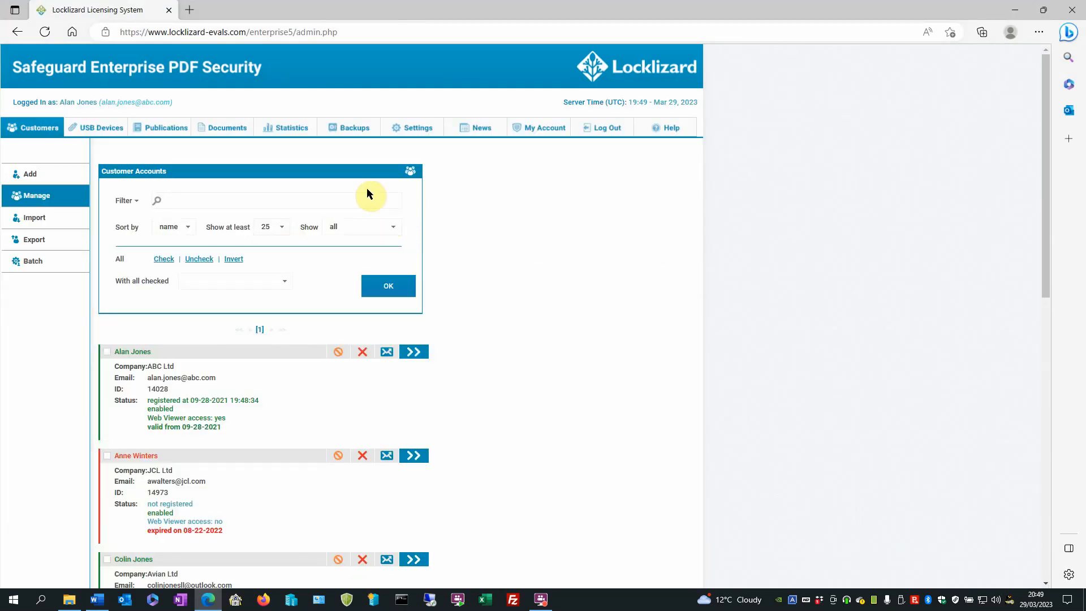
Show the Statistics dashboard with customer, document and publication totals
click(292, 128)
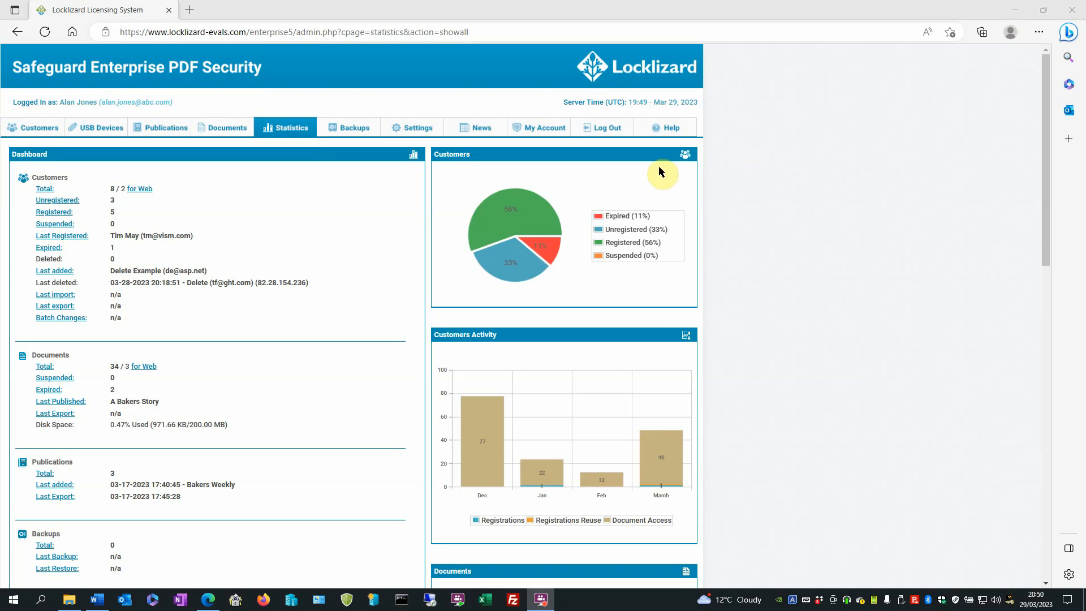
scroll(658, 172, down, 2)
scroll(659, 172, down, 2)
scroll(659, 173, down, 2)
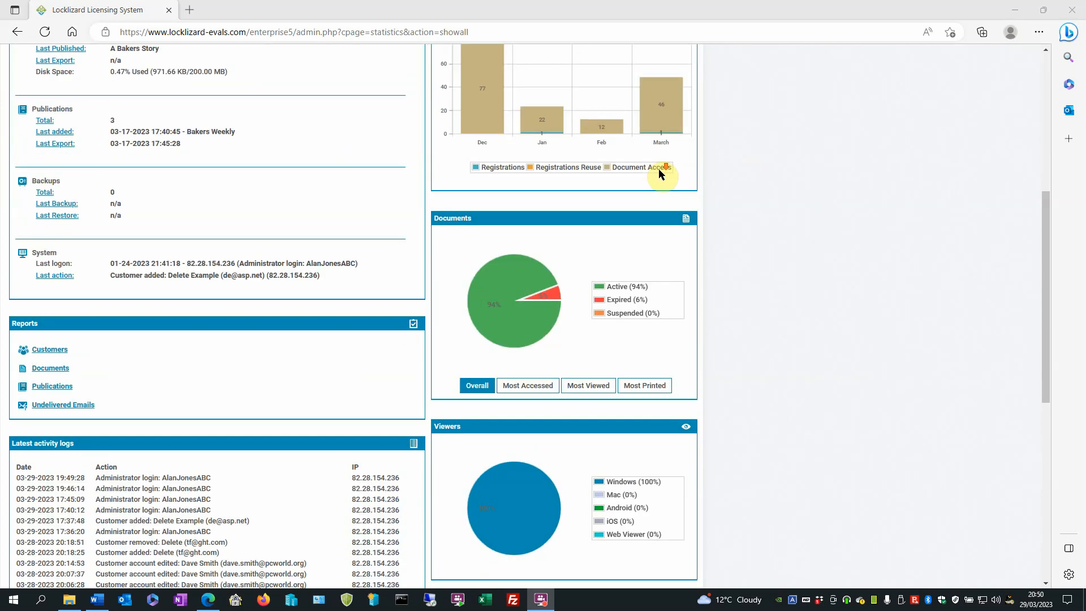
scroll(659, 172, down, 3)
scroll(658, 173, down, 3)
scroll(659, 173, down, 3)
scroll(659, 172, down, 3)
scroll(647, 220, up, 4)
scroll(647, 220, up, 4)
scroll(515, 222, up, 4)
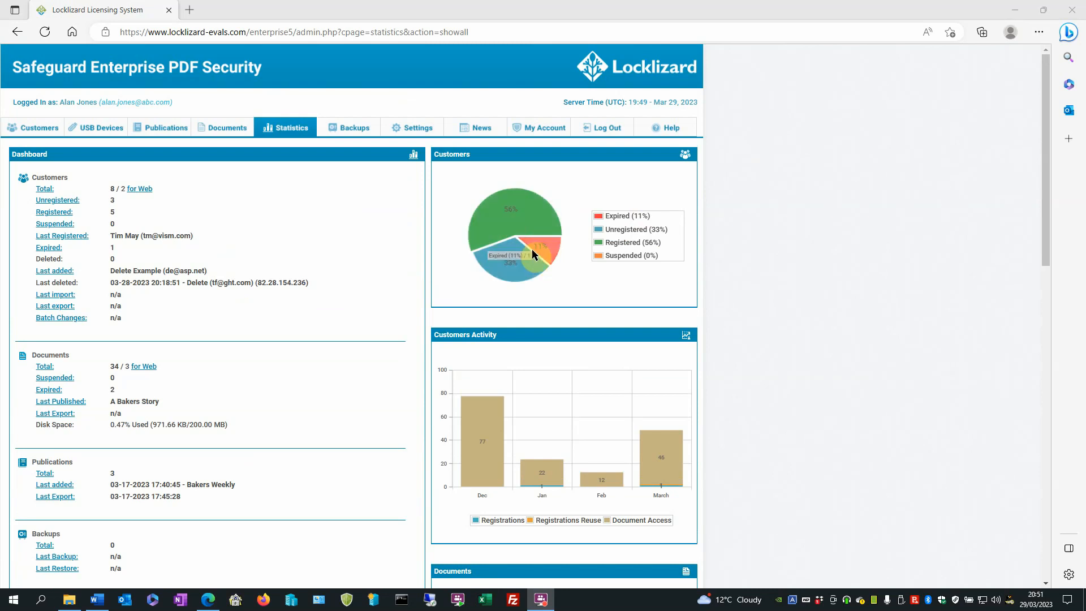
mouse_move(482, 424)
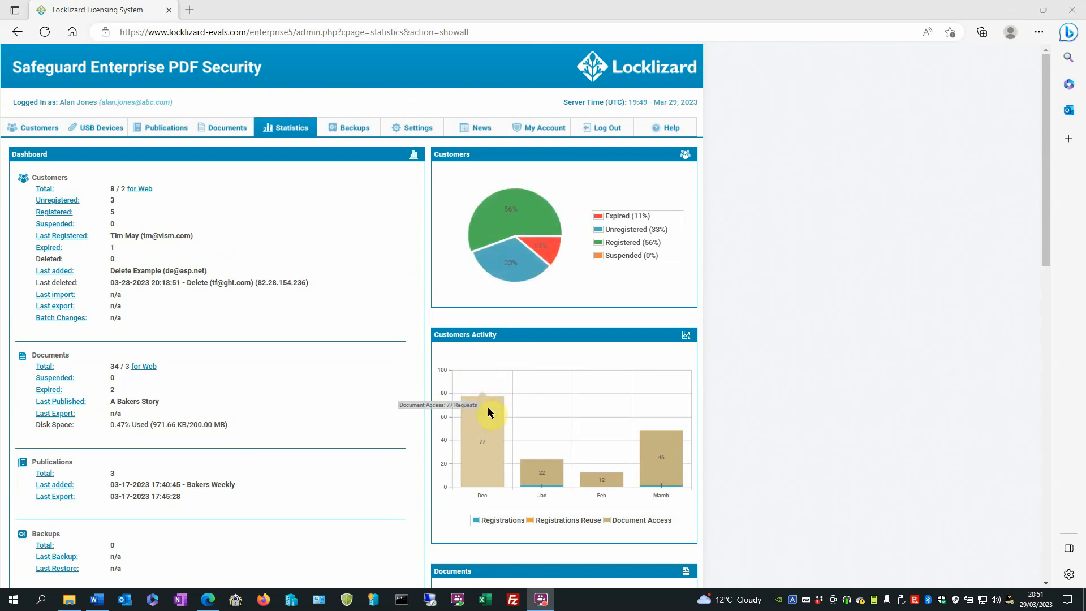
scroll(509, 442, down, 5)
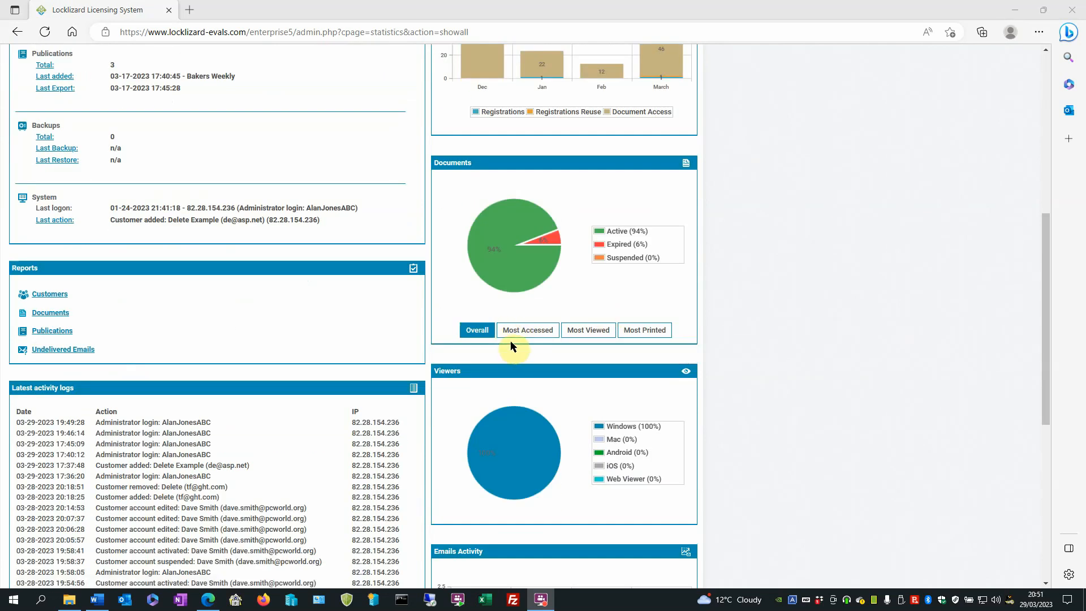
Switch the Documents chart through Most Accessed, Most Viewed and Most Printed breakdowns
click(527, 330)
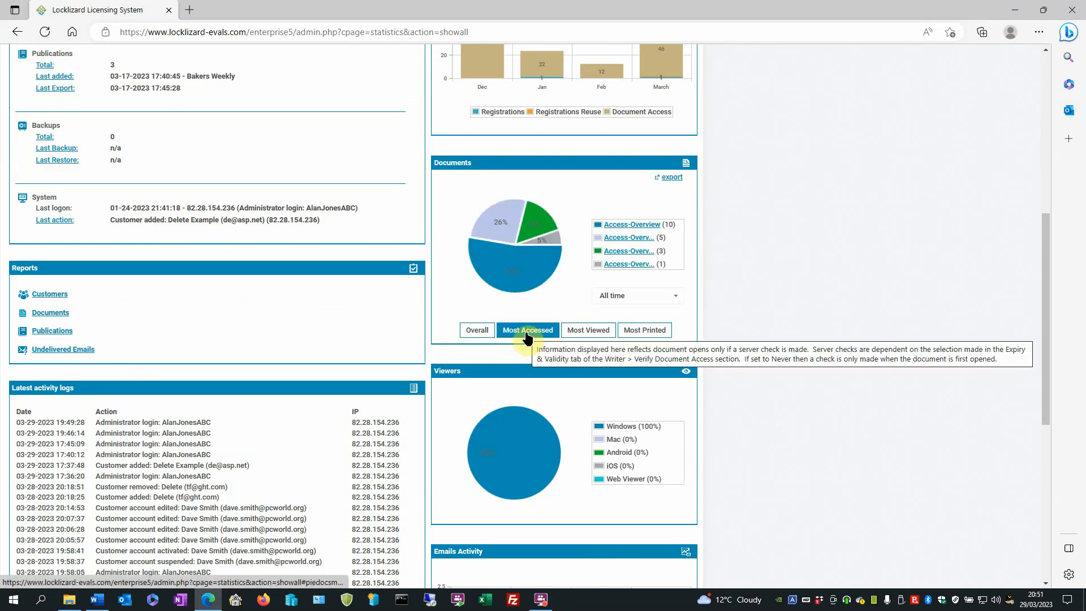
click(575, 331)
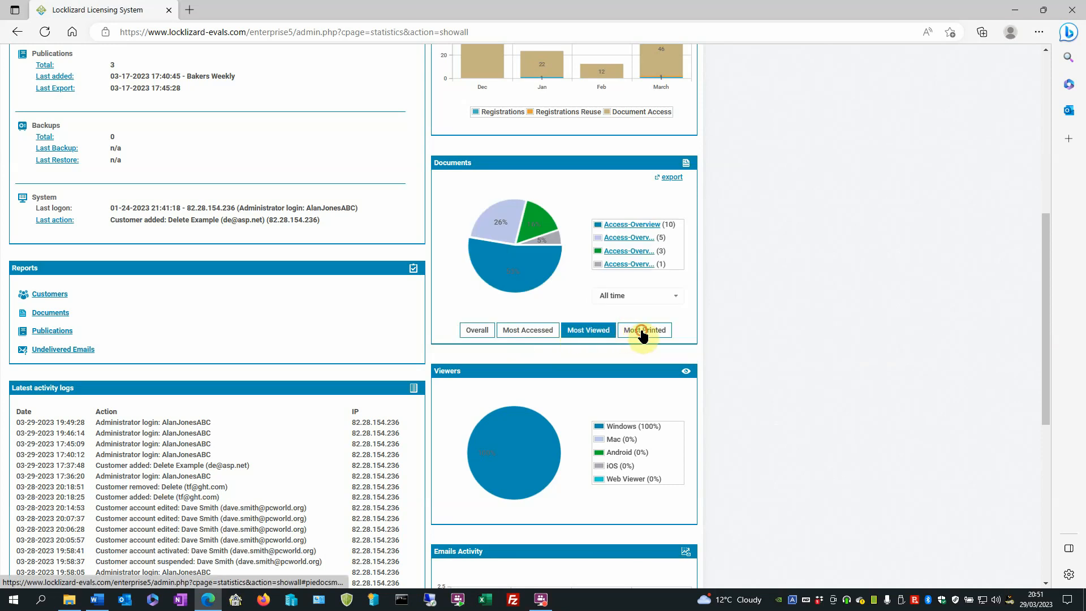
click(639, 334)
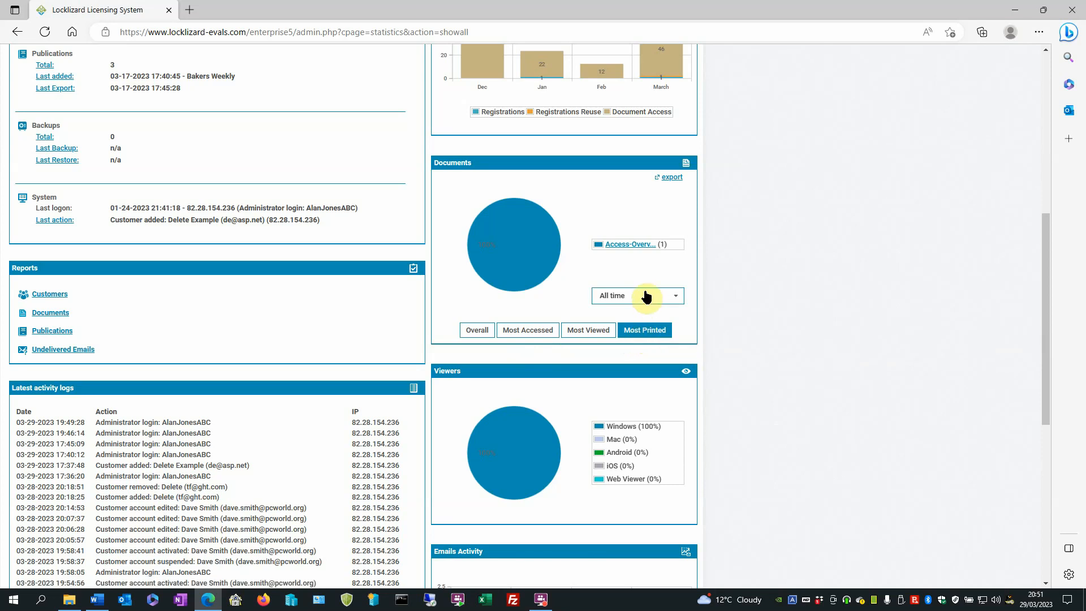
scroll(658, 326, down, 3)
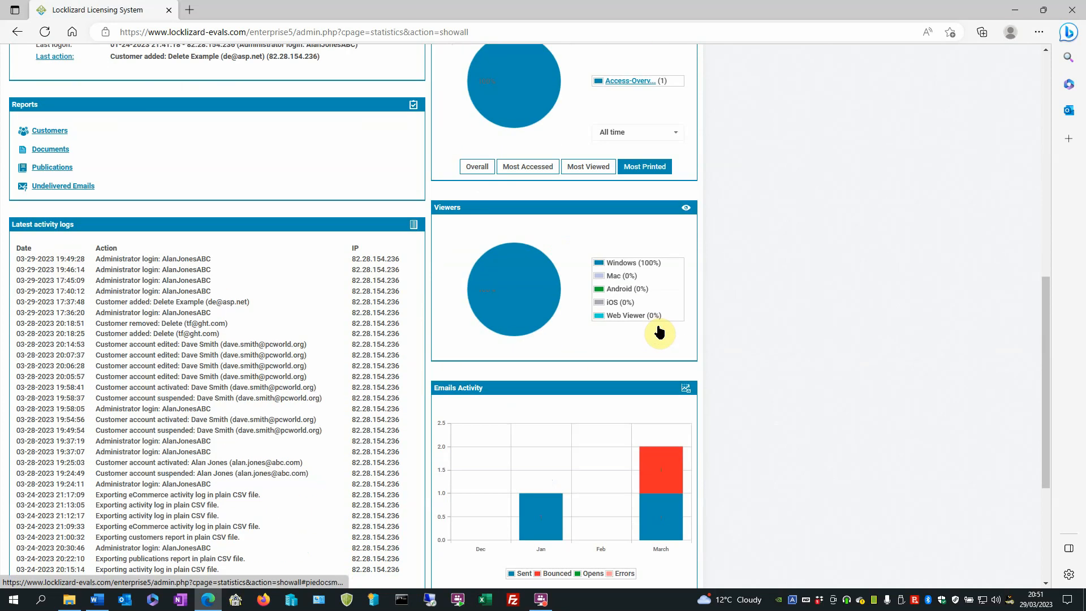
scroll(658, 325, down, 3)
scroll(658, 326, down, 2)
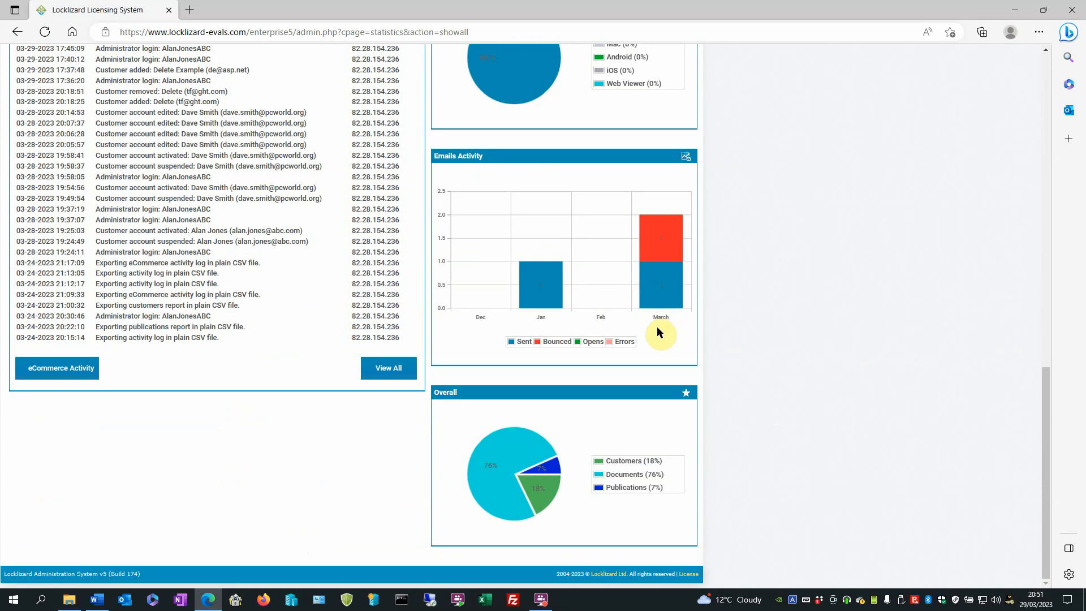
scroll(594, 491, up, 8)
scroll(595, 490, up, 3)
scroll(595, 488, up, 5)
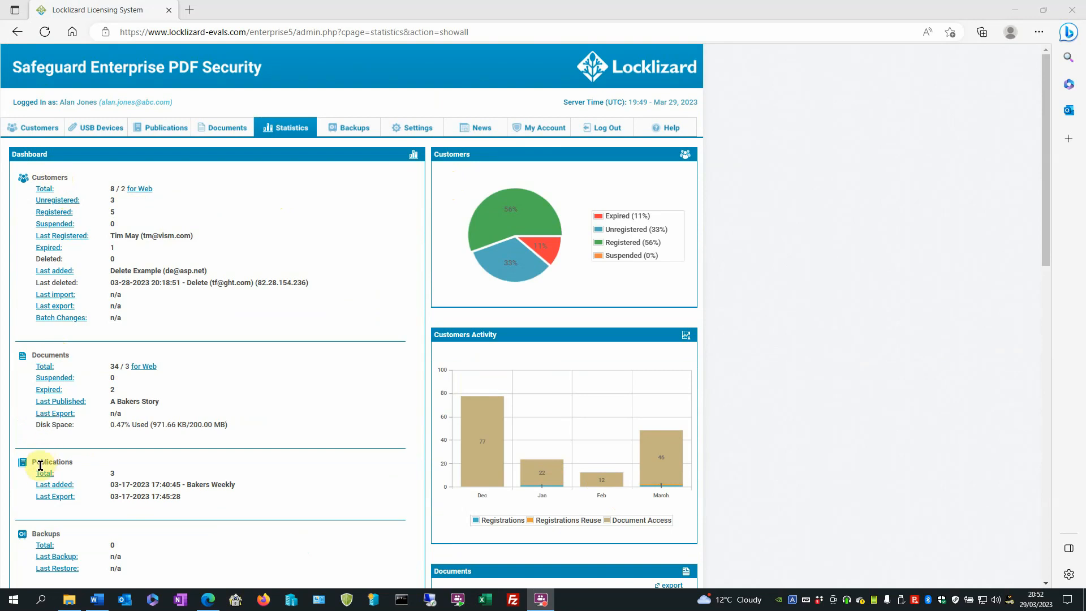
scroll(47, 458, down, 3)
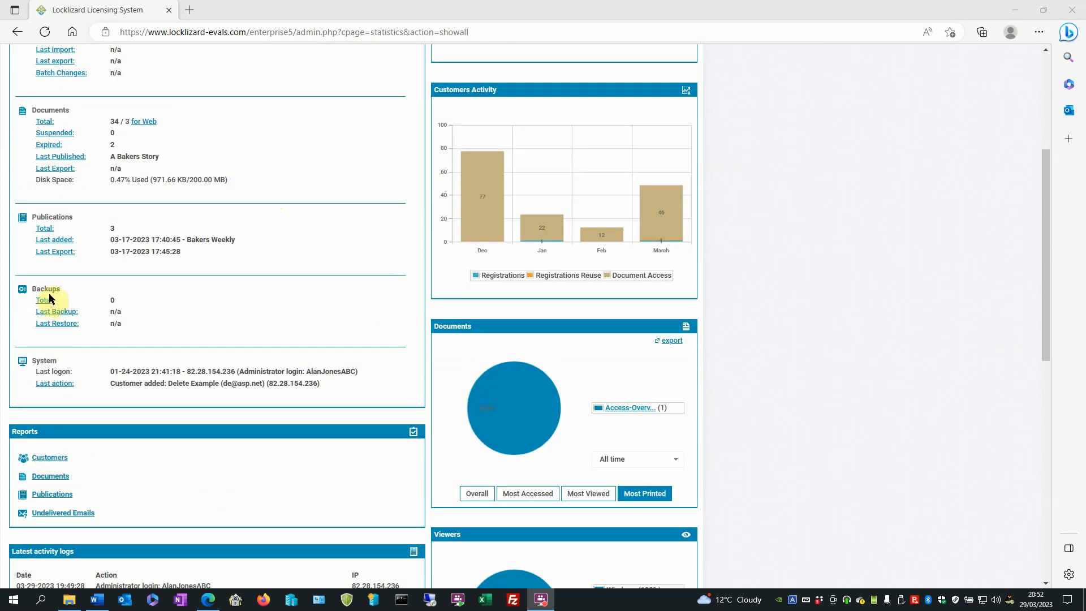
scroll(44, 360, up, 5)
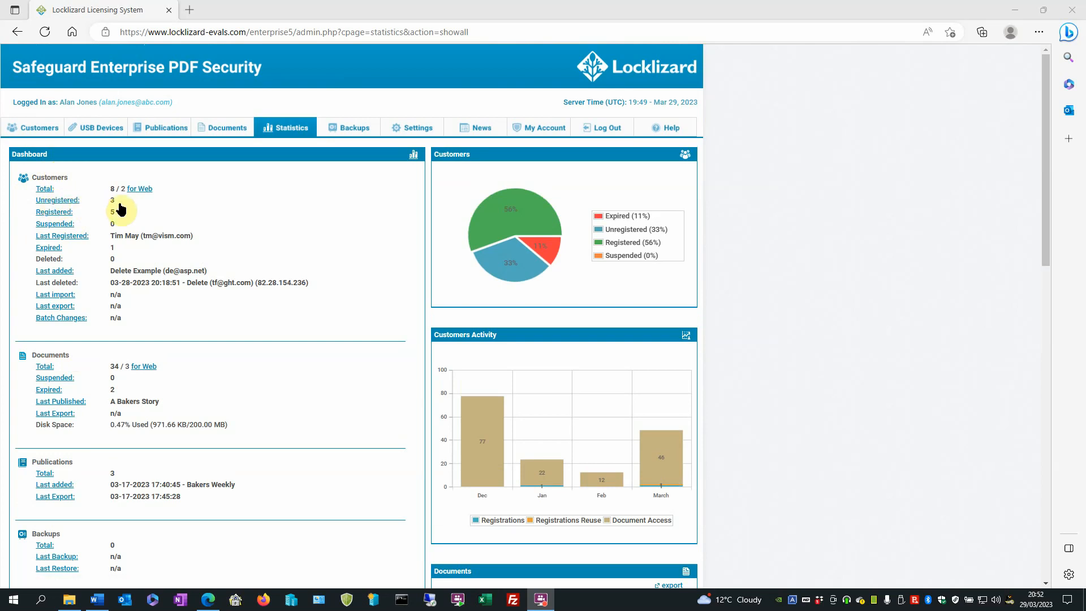
click(58, 200)
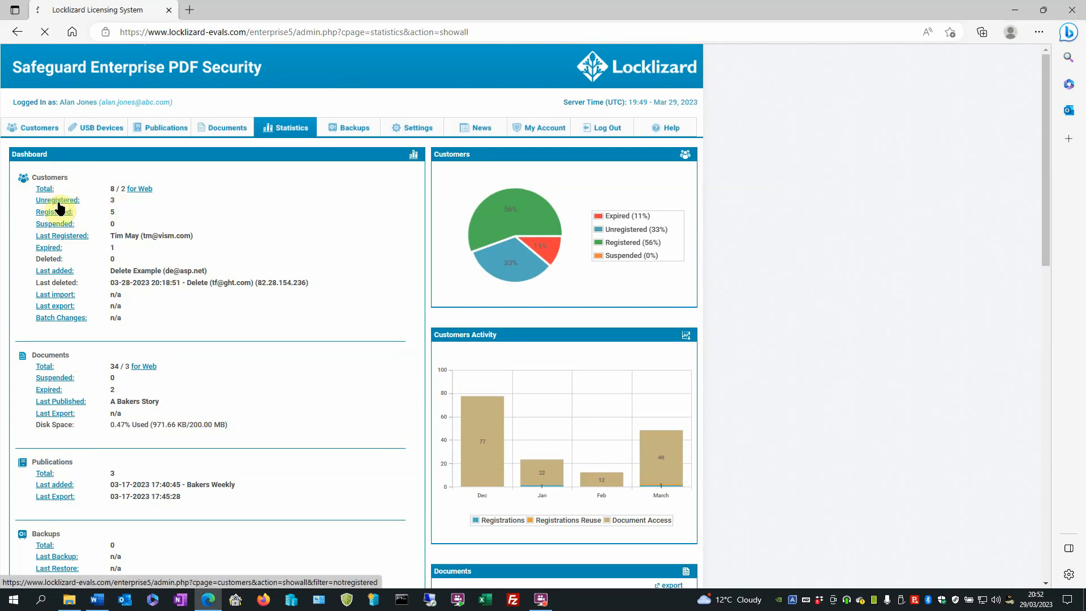
scroll(205, 266, down, 3)
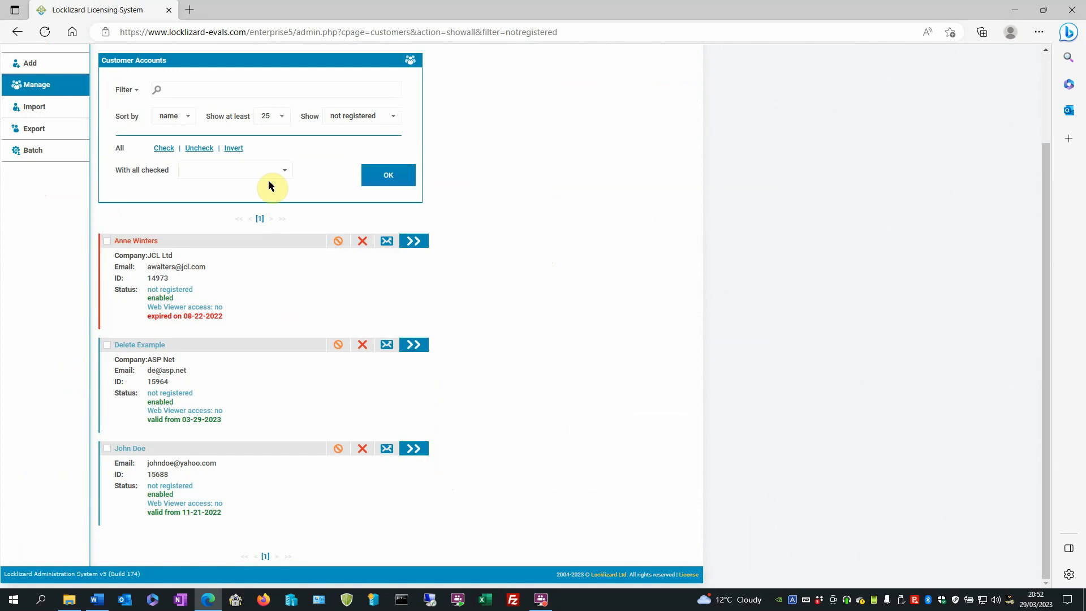
click(19, 32)
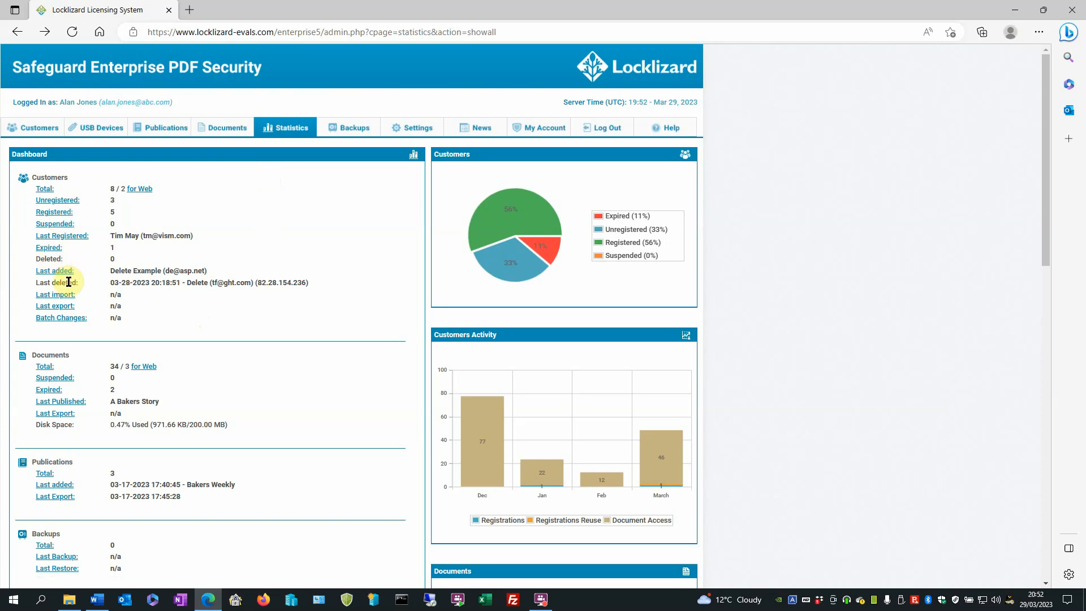
click(48, 249)
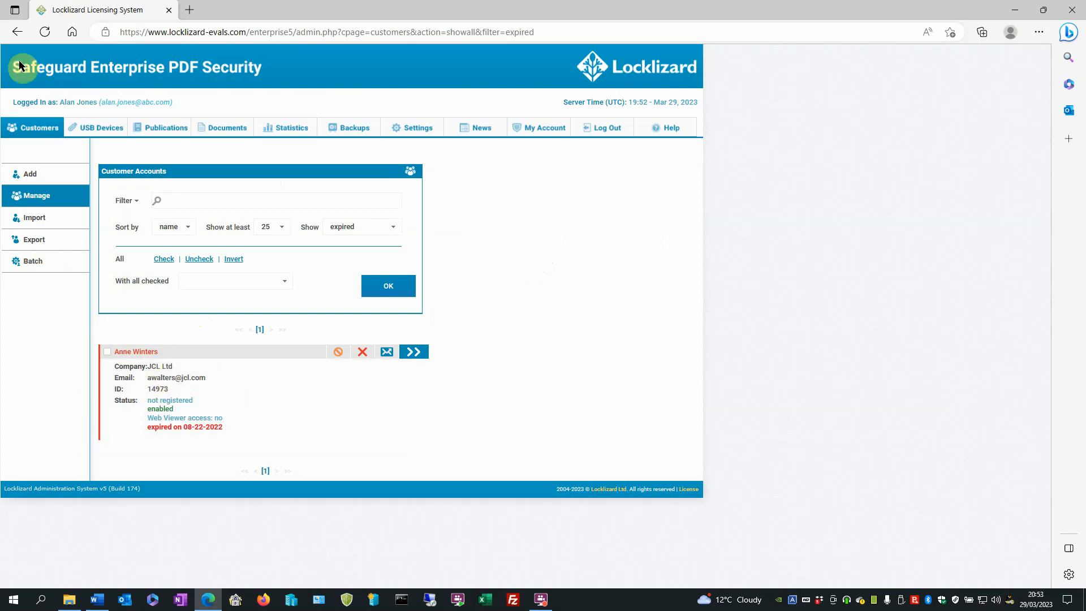
click(14, 32)
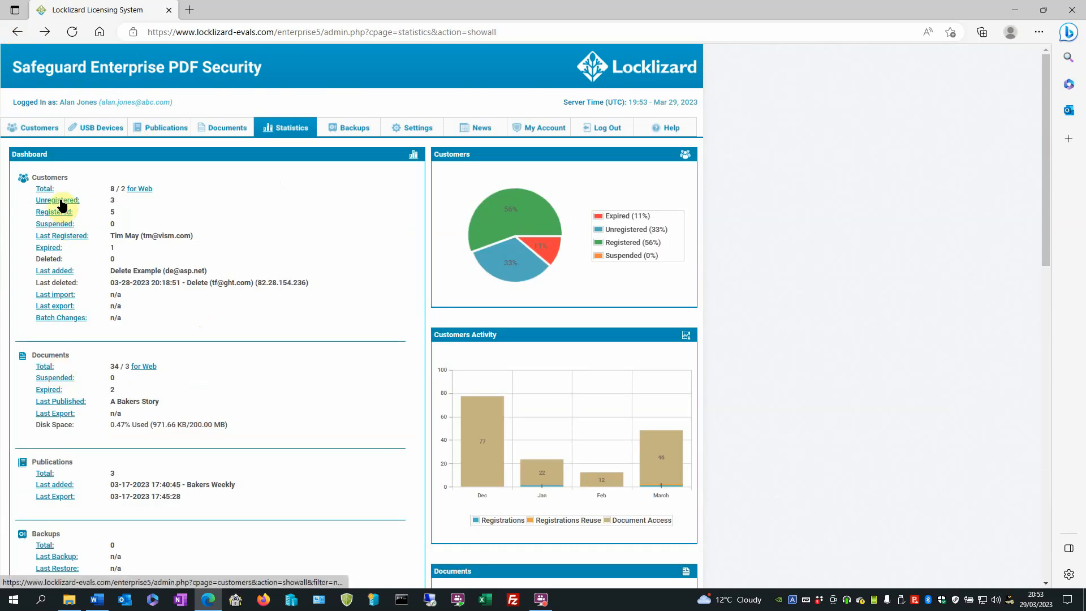
scroll(18, 273, down, 2)
scroll(19, 274, down, 2)
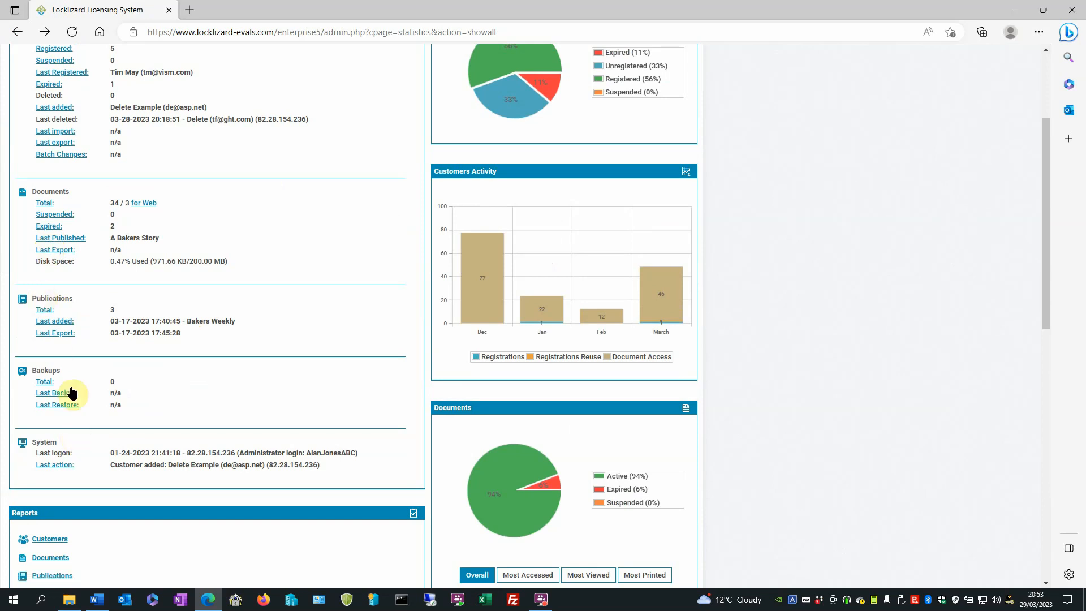
scroll(68, 393, down, 1)
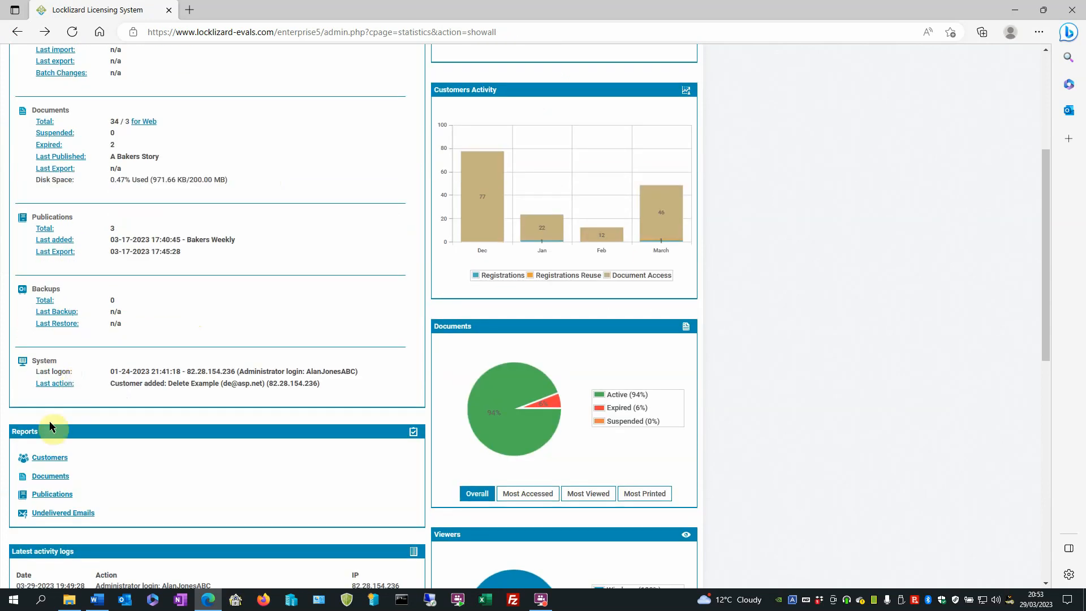
scroll(51, 407, down, 2)
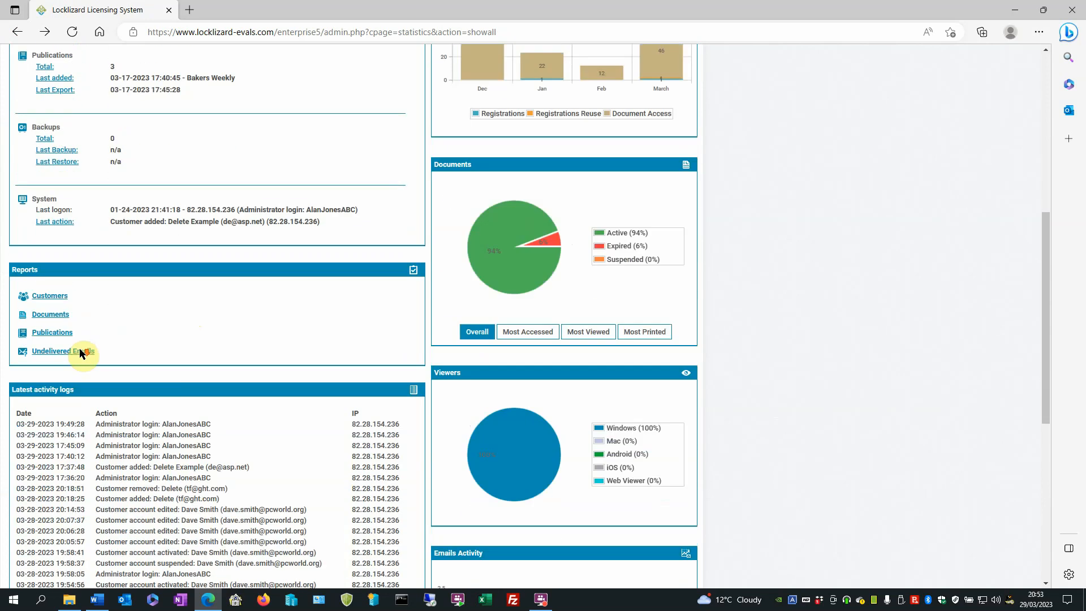
scroll(85, 339, down, 1)
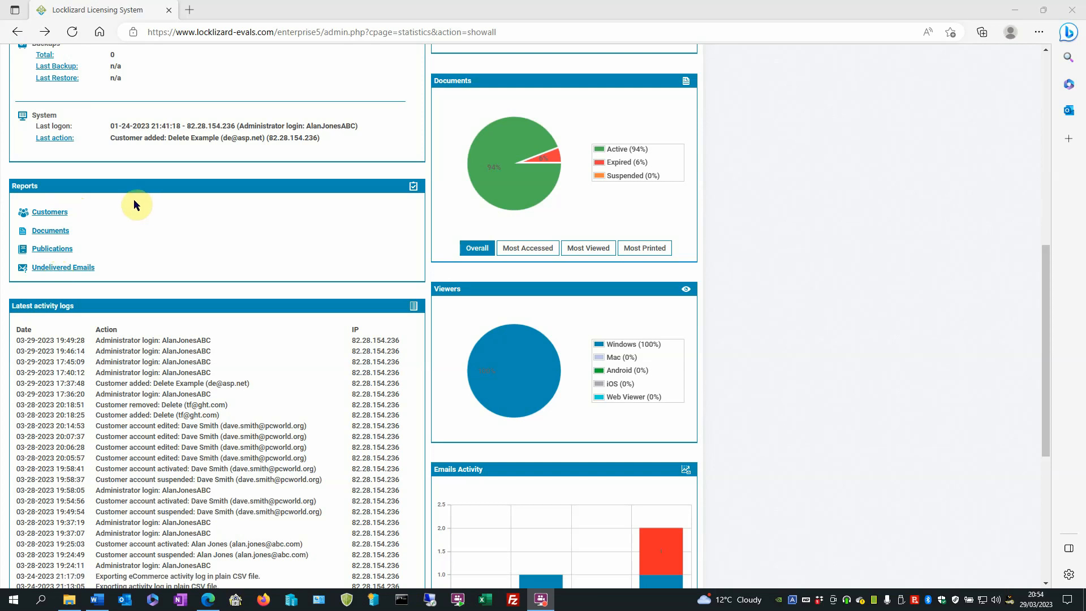
click(49, 252)
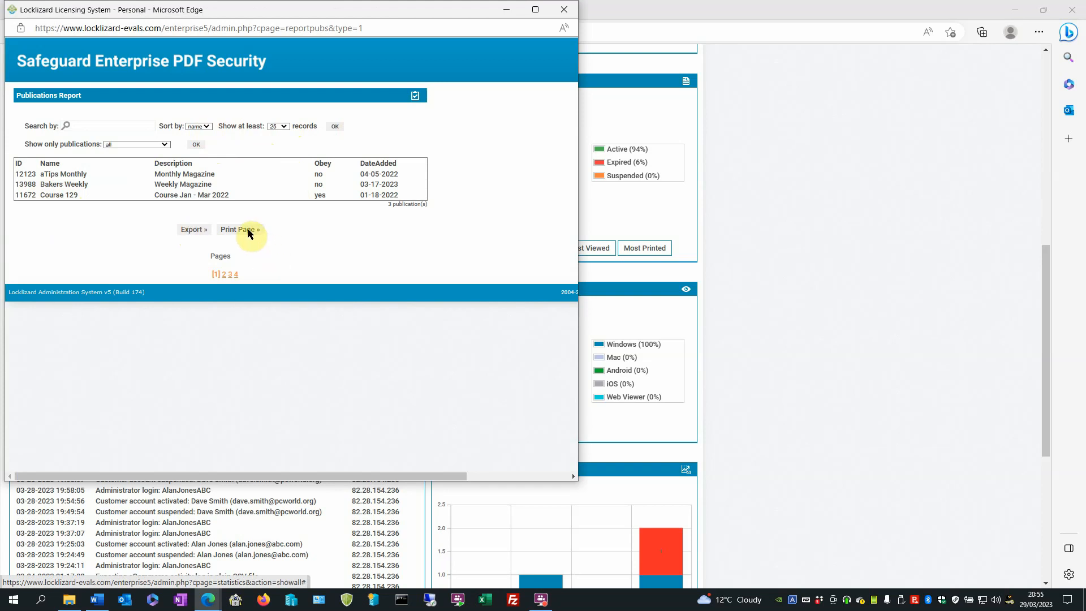
click(563, 9)
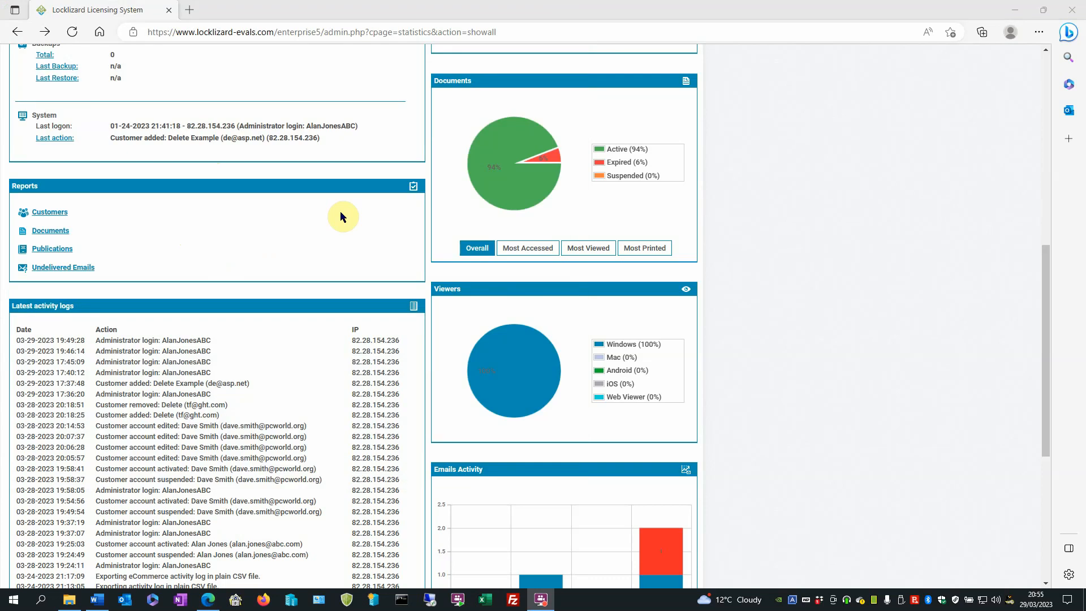
scroll(340, 216, down, 2)
scroll(340, 216, down, 2)
scroll(341, 216, down, 1)
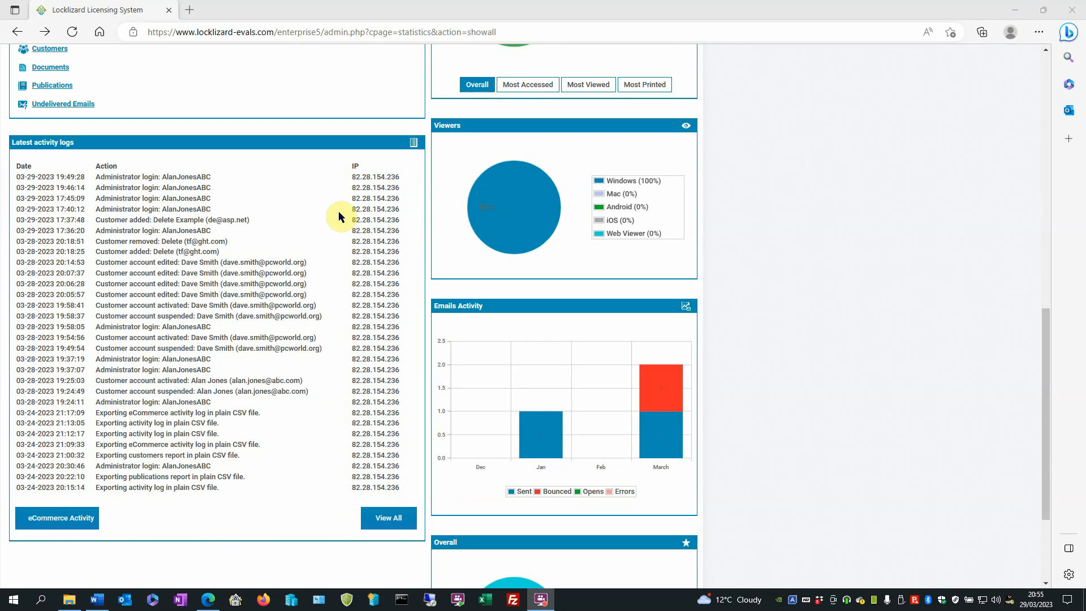
scroll(340, 216, down, 1)
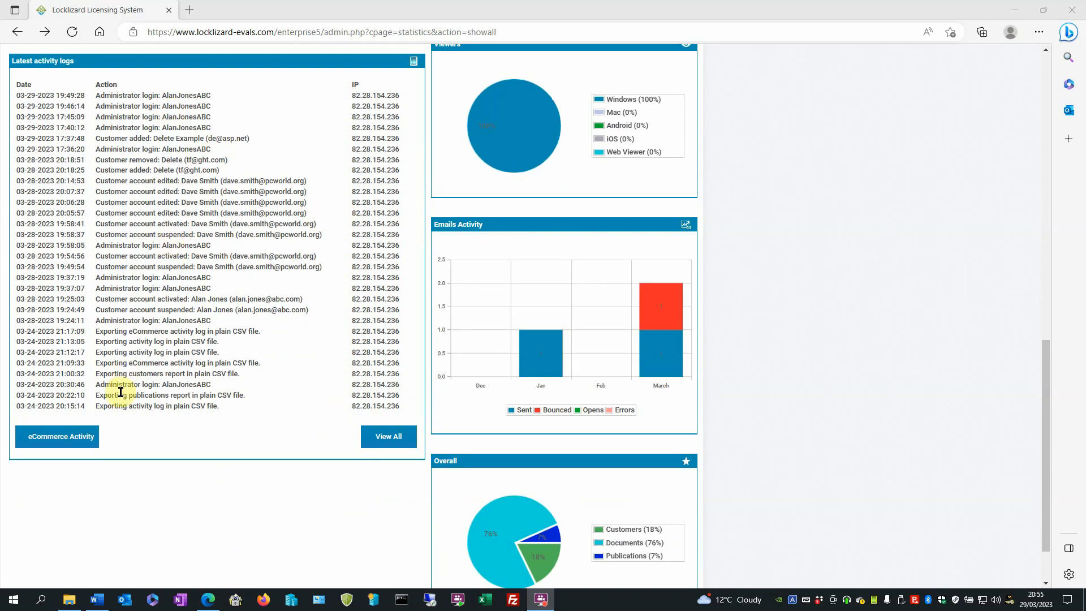
click(388, 436)
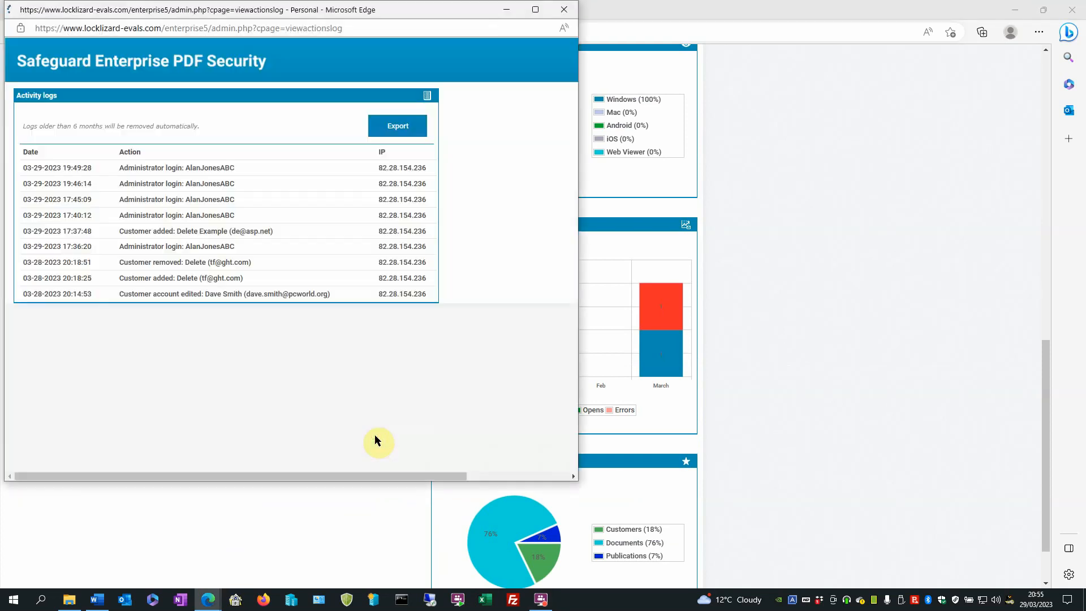
scroll(350, 209, down, 5)
scroll(350, 209, down, 5)
scroll(350, 209, down, 5)
scroll(350, 209, down, 5)
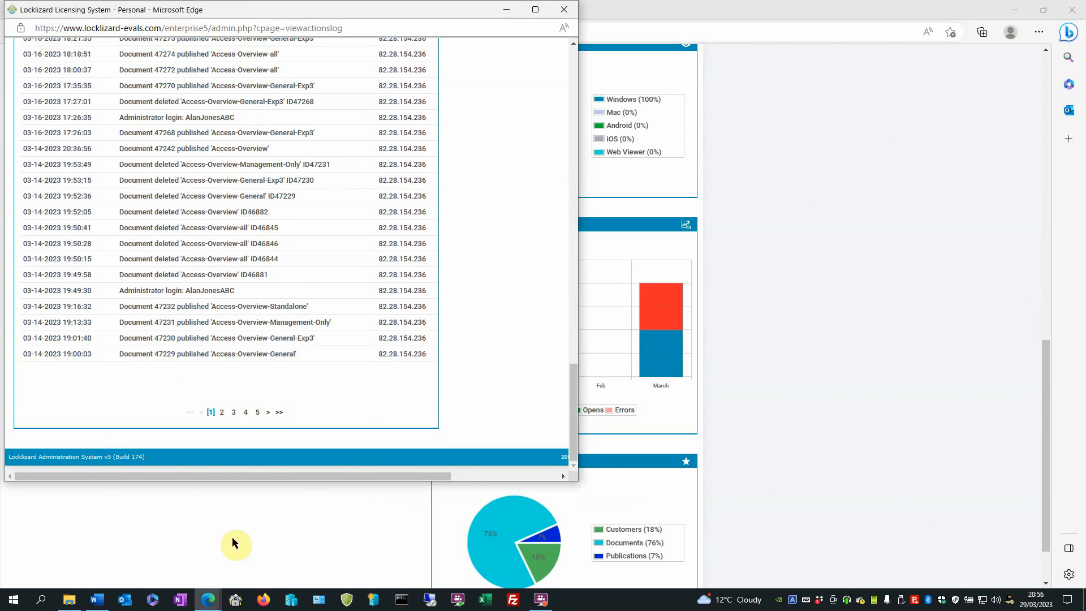
middle_click(296, 413)
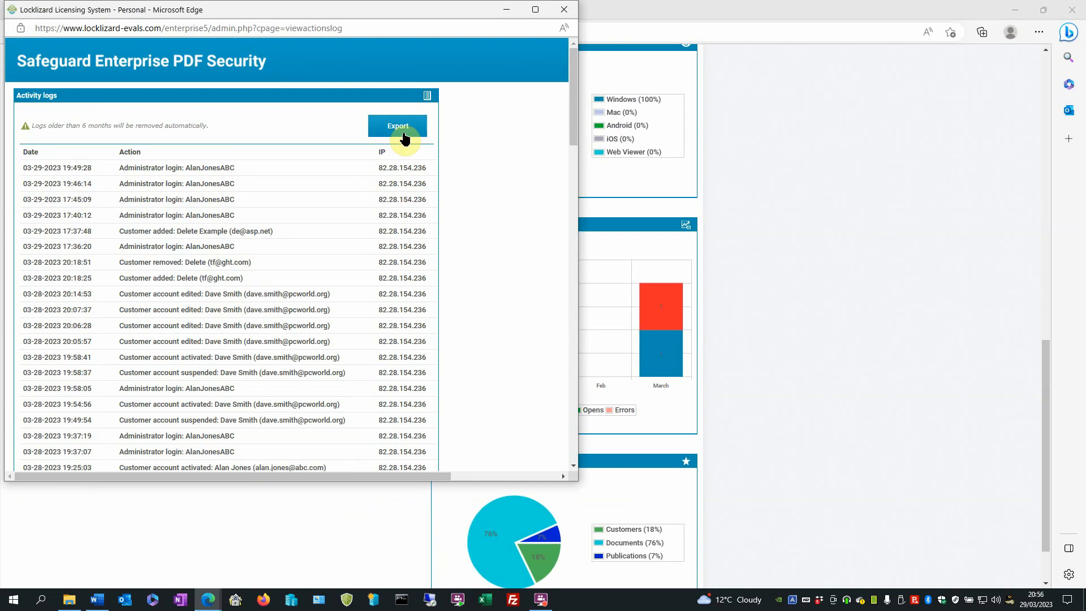
Close the full activity log and view the eCommerce activity log instead
click(563, 13)
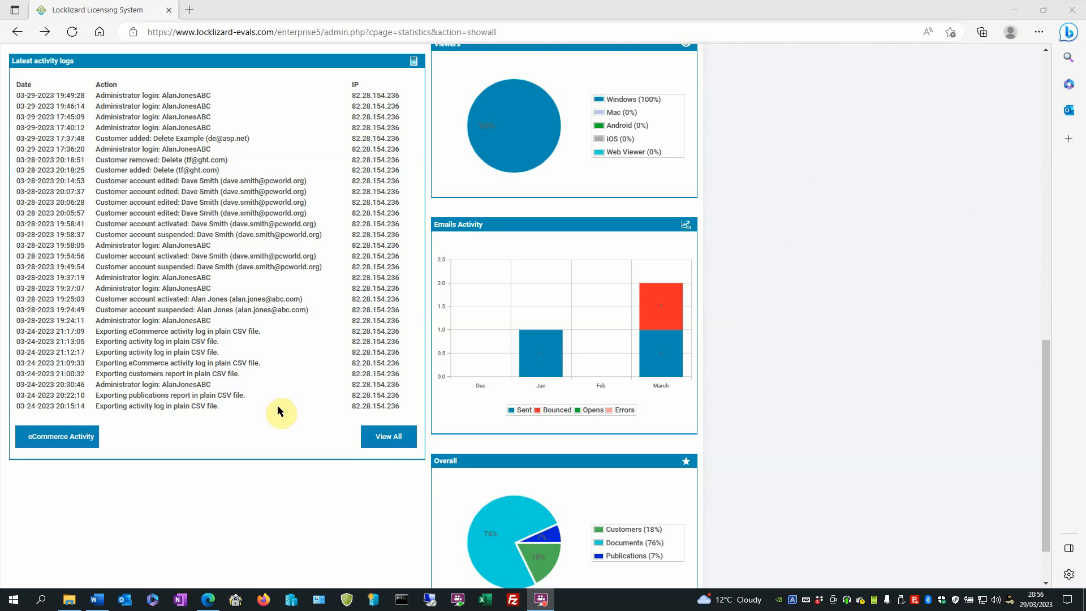
click(53, 436)
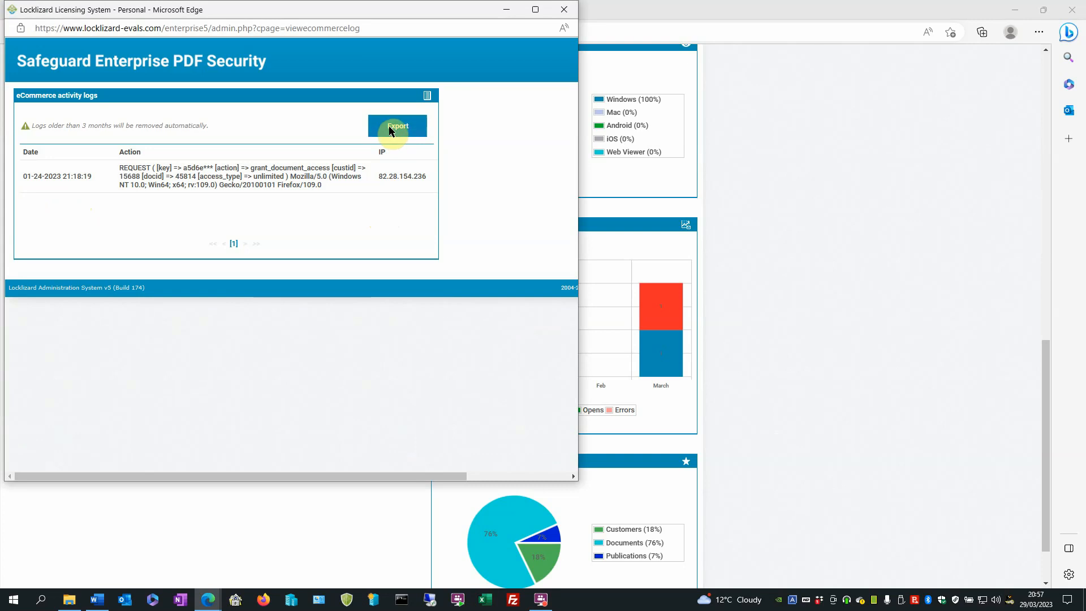
Close the eCommerce log and log out to the admin login page
click(564, 10)
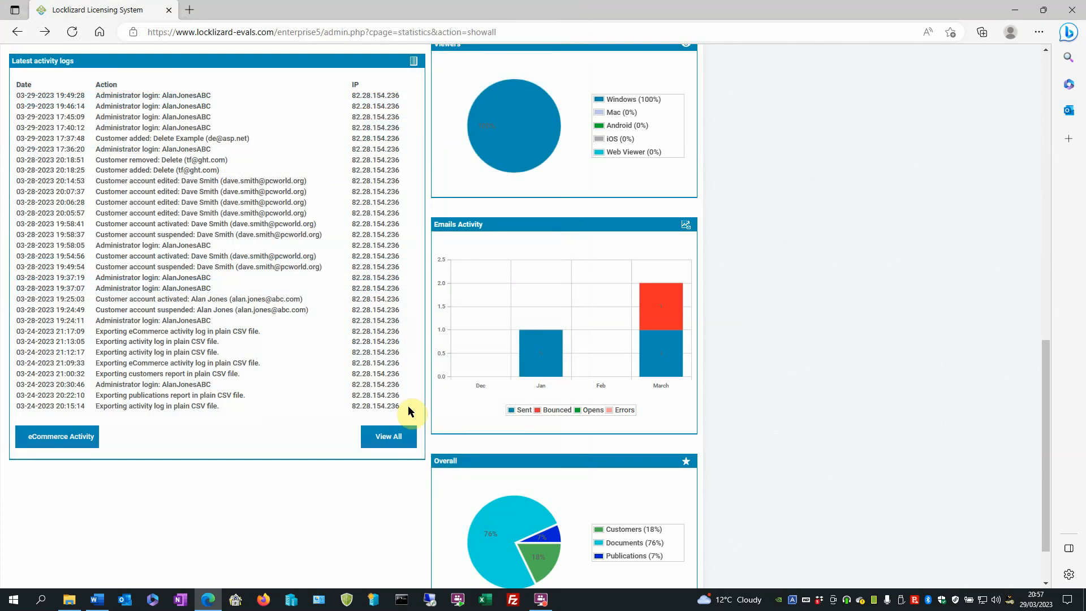
scroll(354, 487, down, 2)
scroll(340, 537, up, 4)
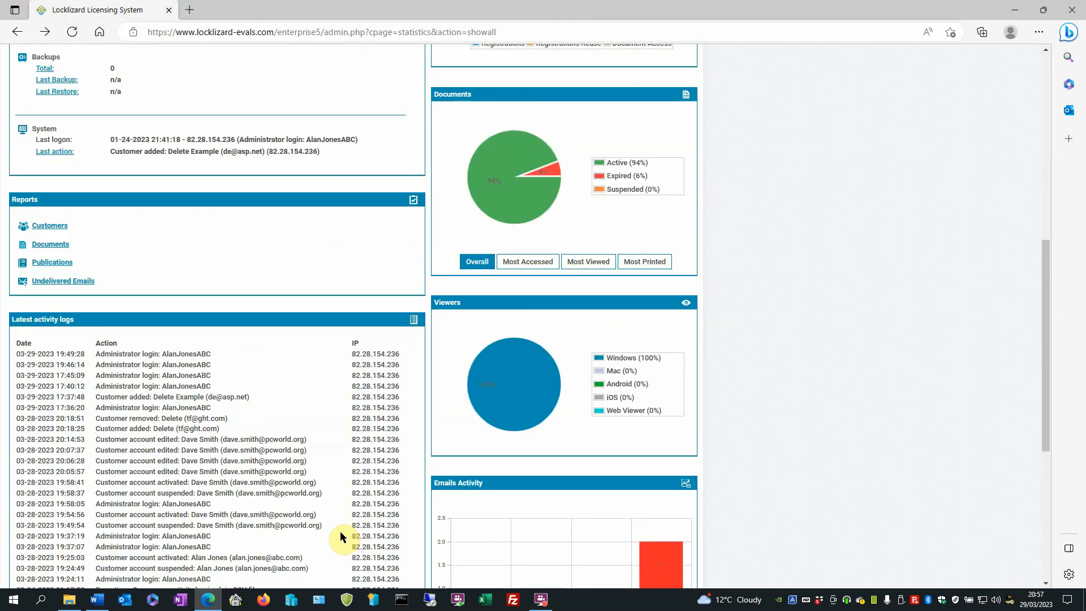
scroll(340, 536, up, 6)
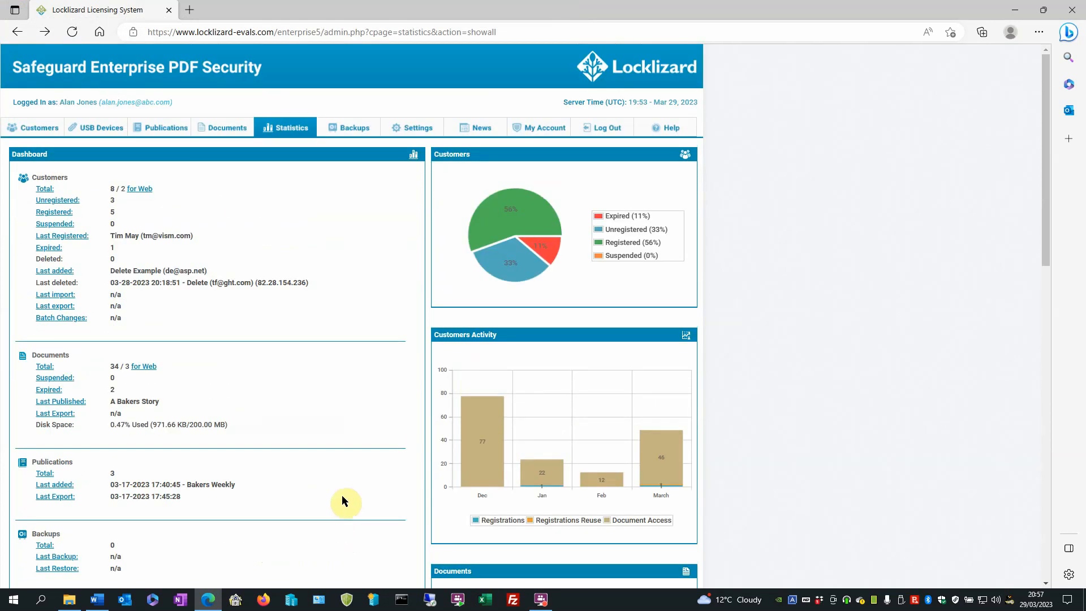
click(603, 128)
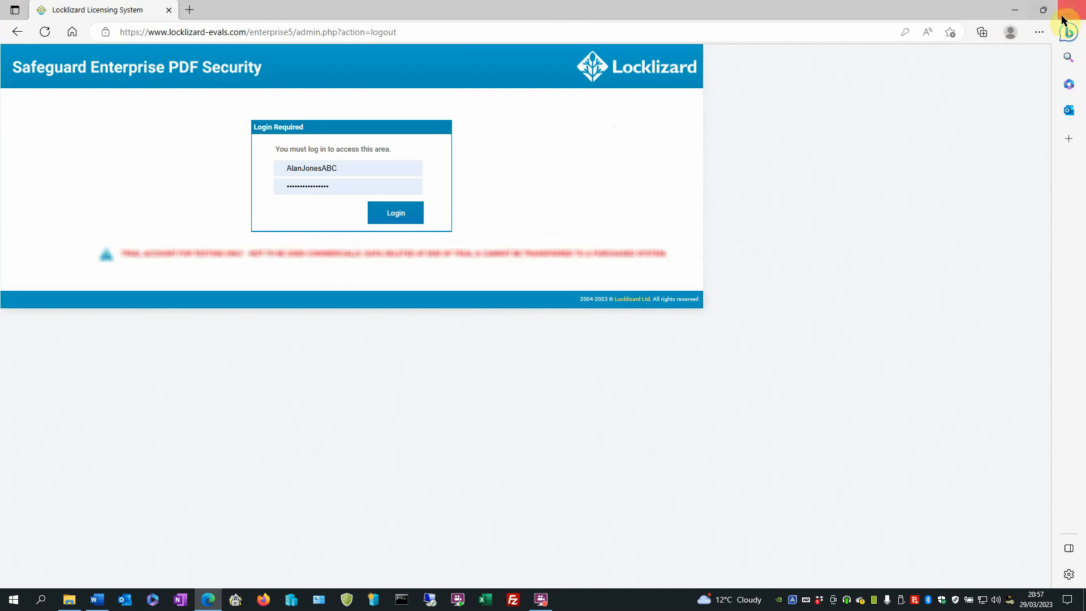